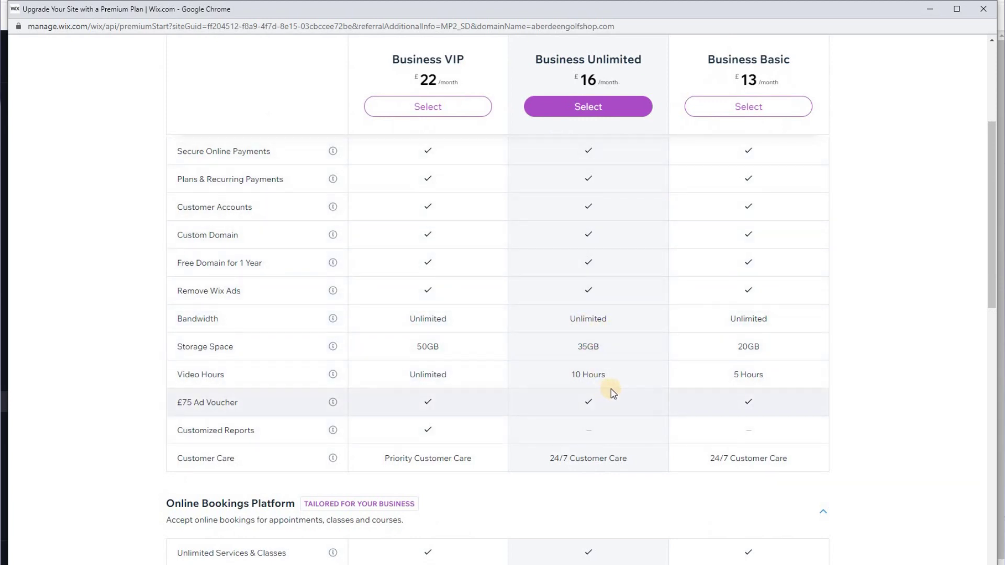
- Compare the features and prices of the Business VIP, Business Unlimited and Business Basic plans
{"action": "scroll", "coordinate": [619, 267], "scroll_direction": "up", "scroll_amount": 2}
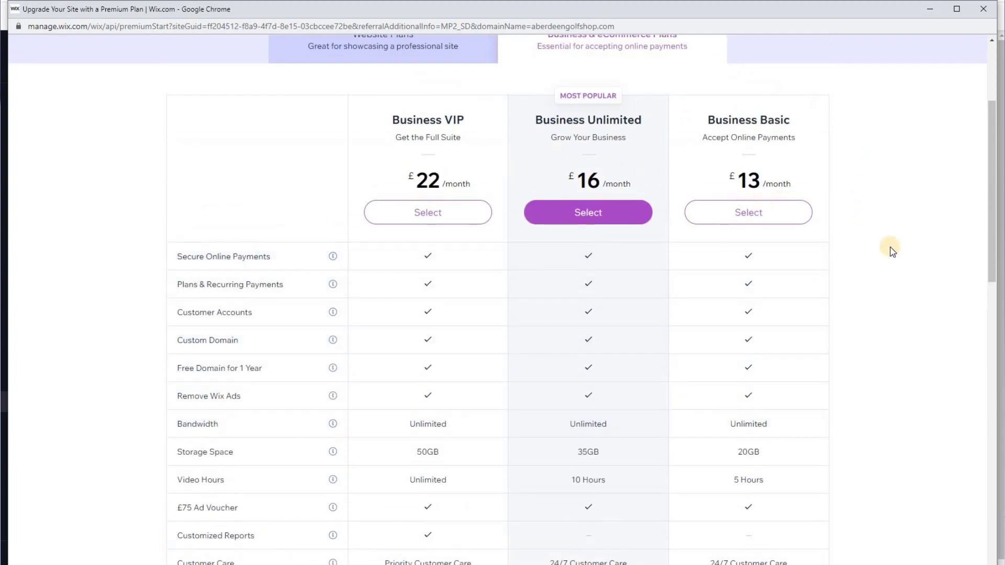
{"action": "scroll", "coordinate": [892, 252], "scroll_direction": "up", "scroll_amount": 2}
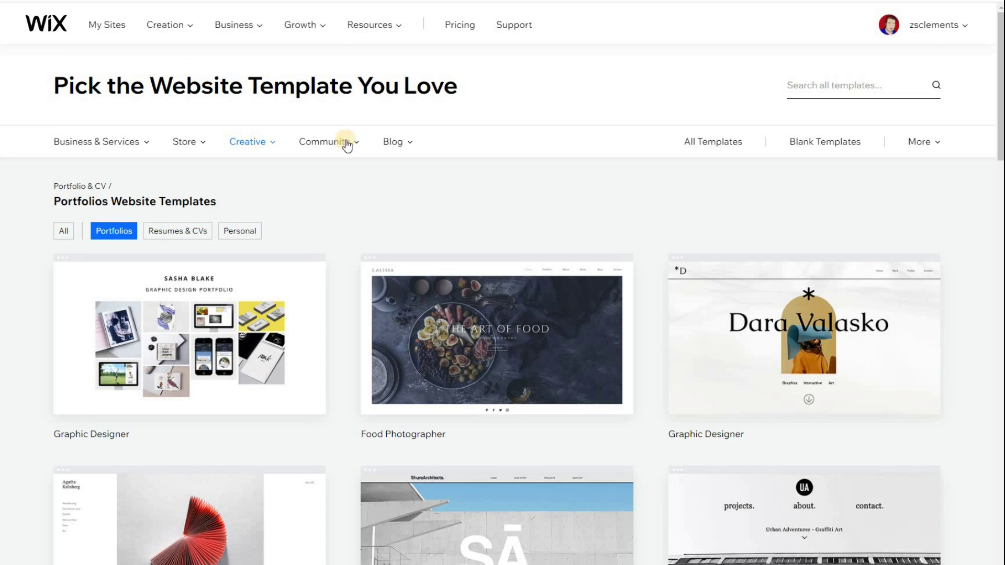
- Browse the designs offered in the Portfolios website template category
{"action": "scroll", "coordinate": [414, 173], "scroll_direction": "down", "scroll_amount": 5}
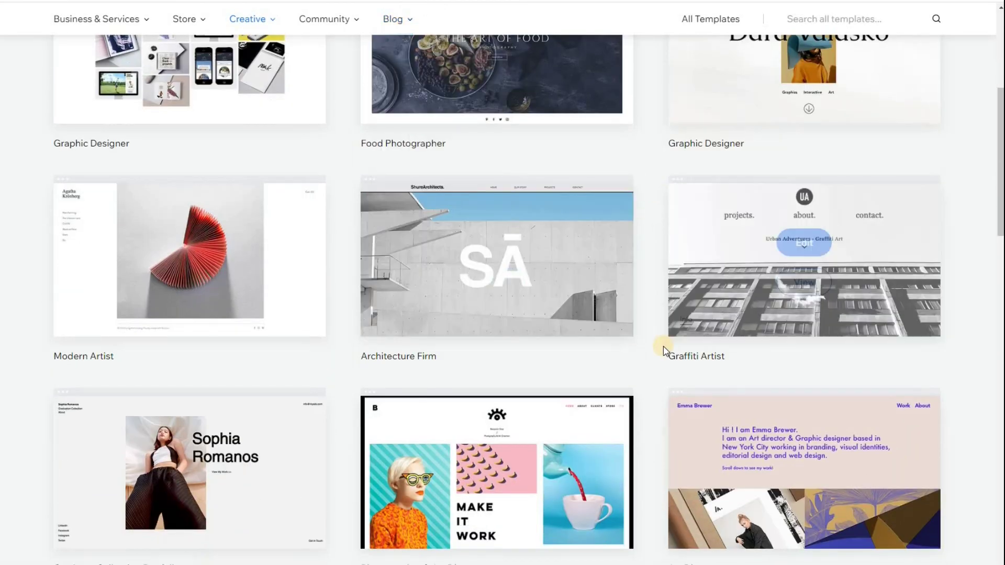
{"action": "scroll", "coordinate": [631, 368], "scroll_direction": "down", "scroll_amount": 3}
{"action": "scroll", "coordinate": [631, 371], "scroll_direction": "down", "scroll_amount": 3}
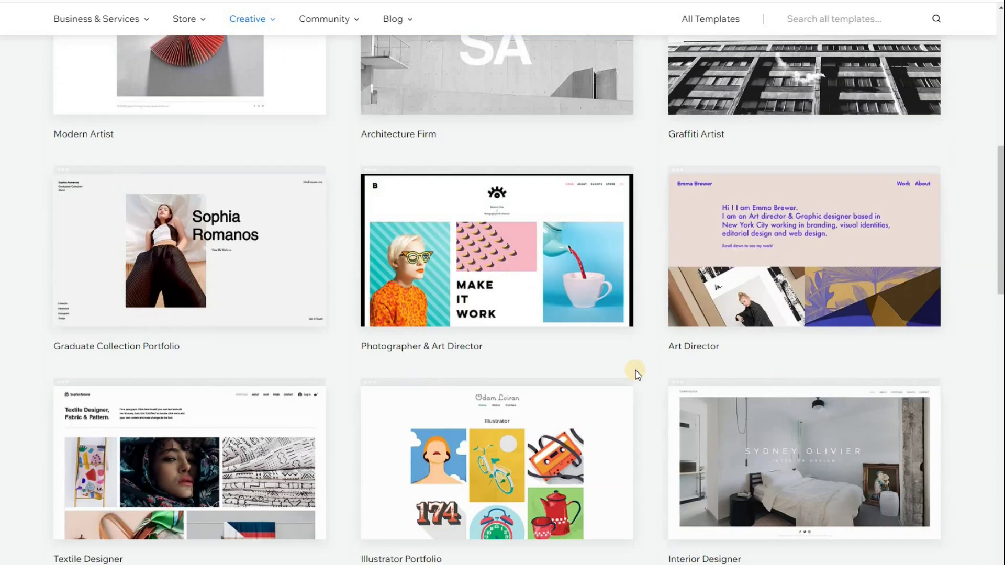
{"action": "scroll", "coordinate": [636, 371], "scroll_direction": "up", "scroll_amount": 4}
{"action": "scroll", "coordinate": [636, 370], "scroll_direction": "up", "scroll_amount": 3}
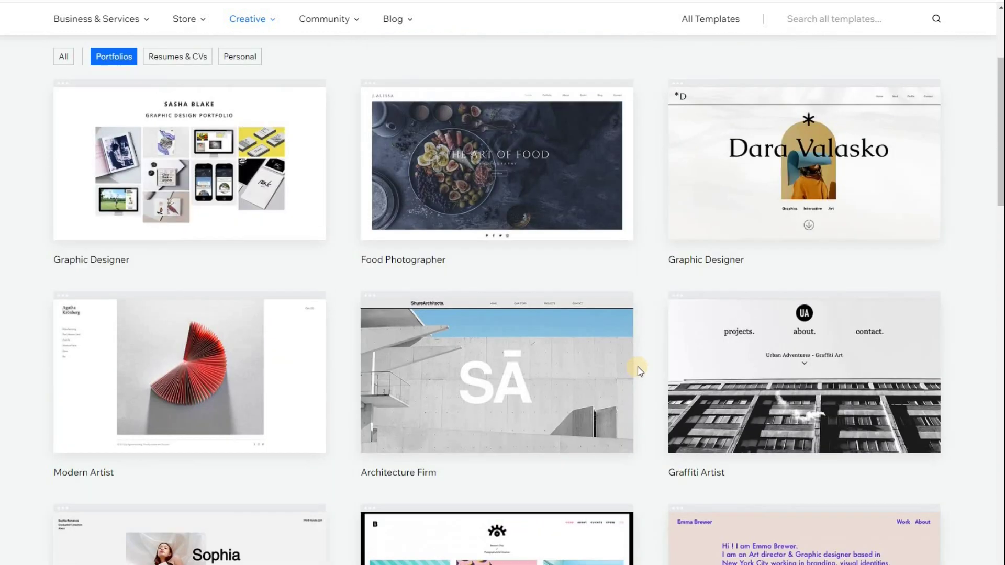
{"action": "scroll", "coordinate": [642, 361], "scroll_direction": "up", "scroll_amount": 2}
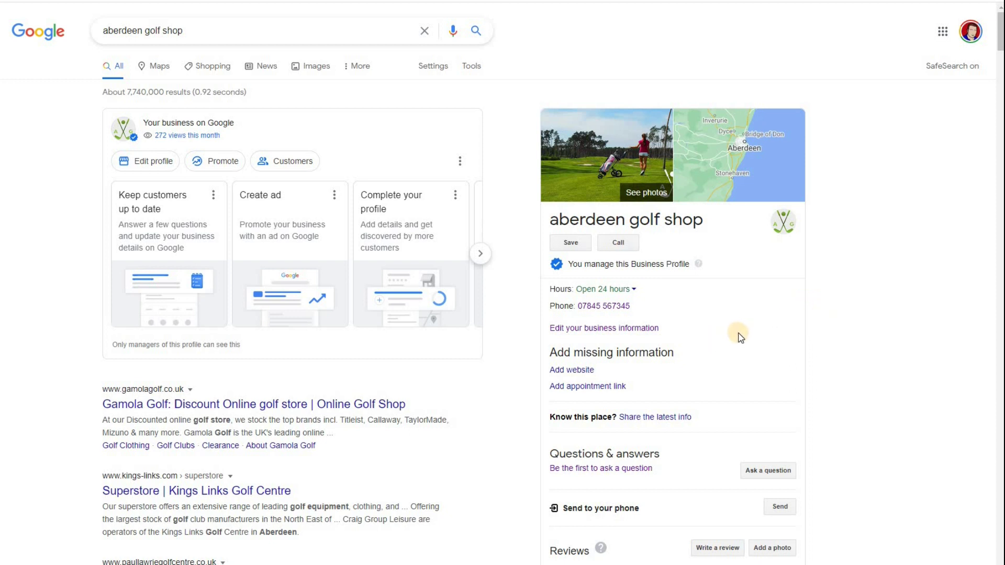
- Open the form for adding a website to the aberdeen golf shop business profile and dismiss it without sending
{"action": "left_click", "coordinate": [585, 372]}
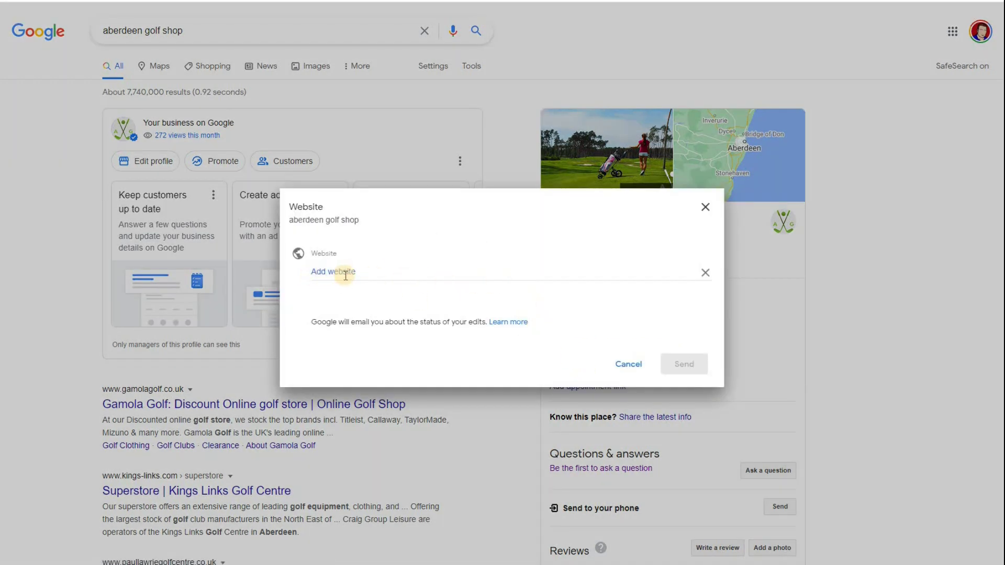
{"action": "left_click", "coordinate": [637, 369]}
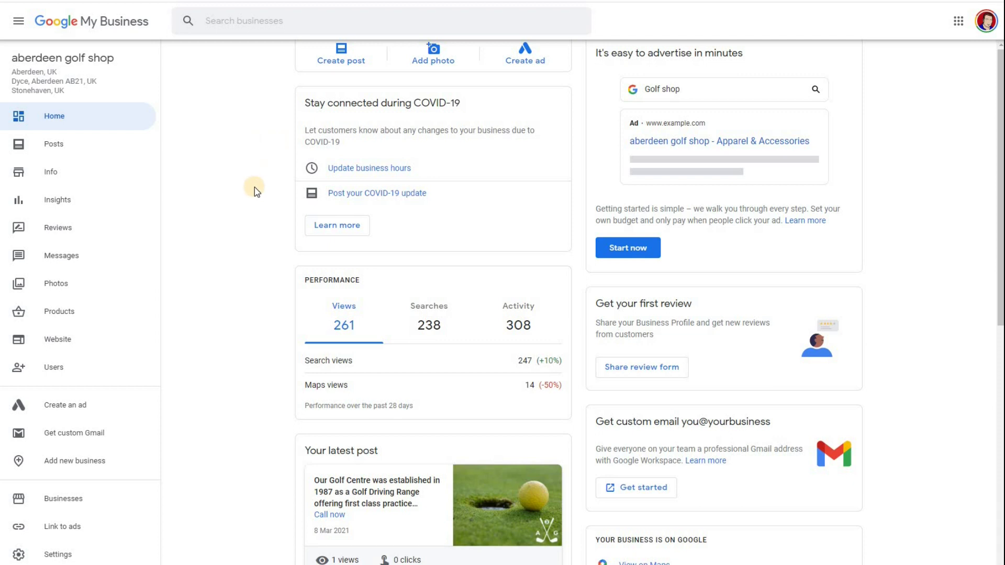
- Look through the performance, latest post and profile completion sections of the Google My Business home page
{"action": "scroll", "coordinate": [256, 195], "scroll_direction": "down", "scroll_amount": 9}
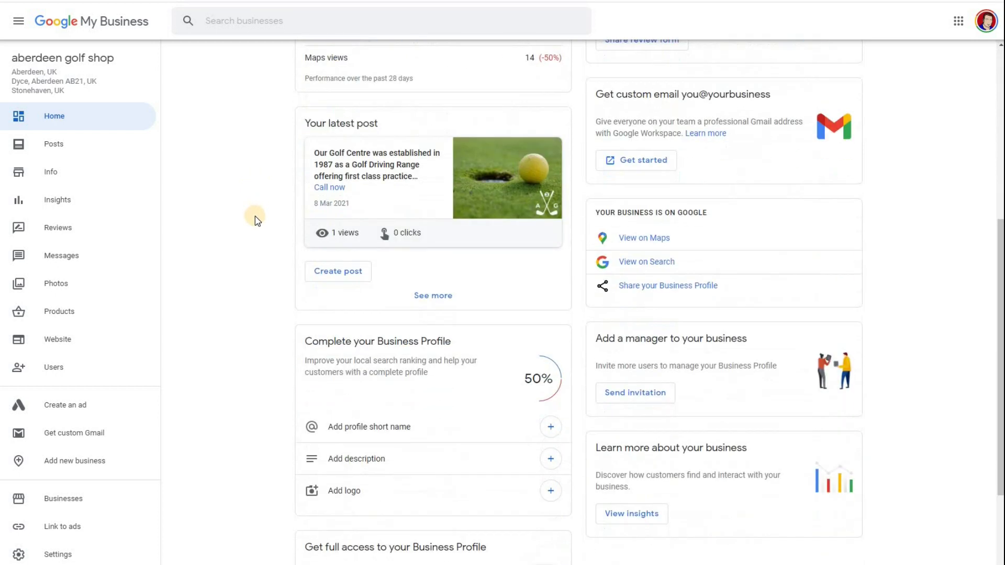
{"action": "scroll", "coordinate": [244, 235], "scroll_direction": "up", "scroll_amount": 8}
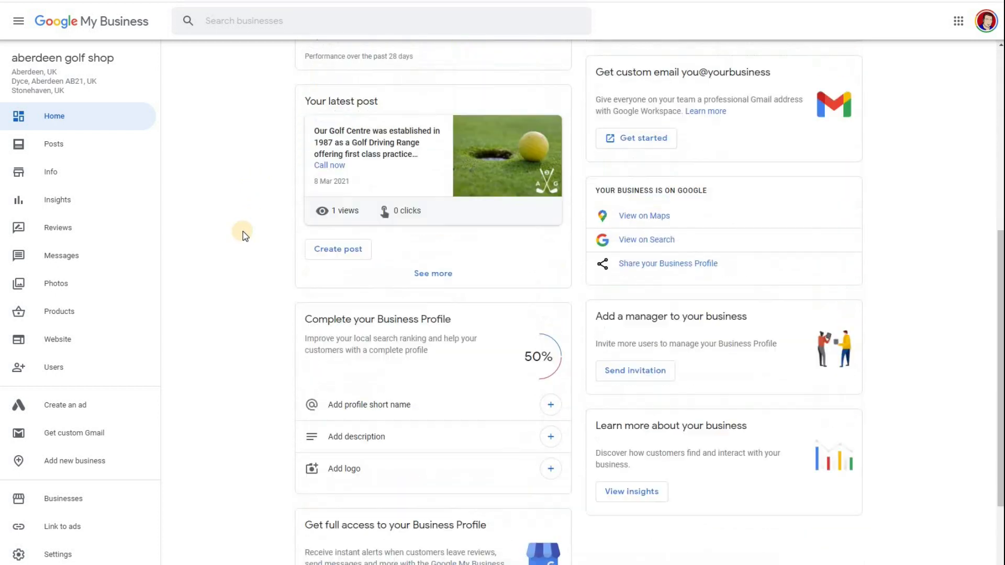
{"action": "scroll", "coordinate": [252, 237], "scroll_direction": "down", "scroll_amount": 4}
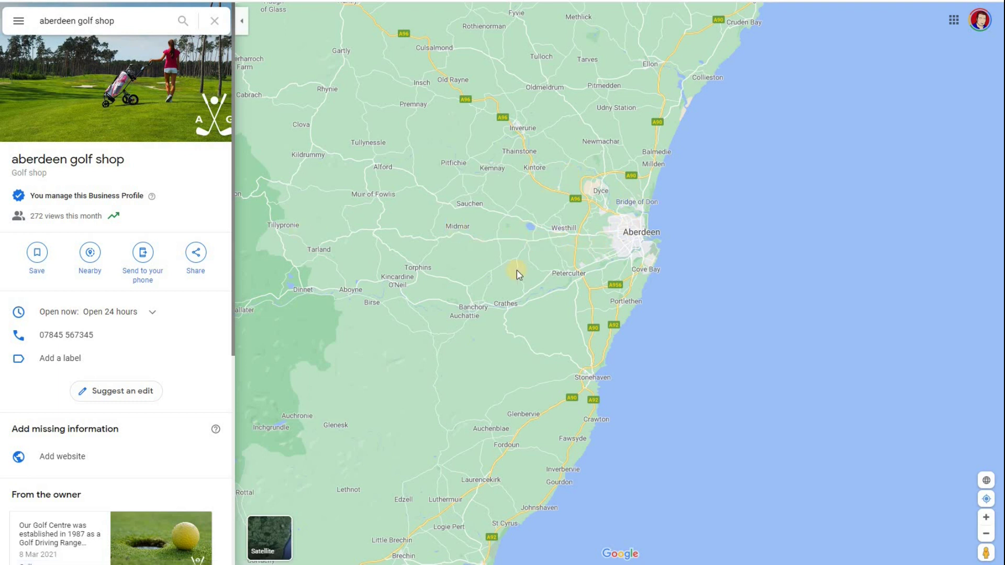
- Switch to the Wix site editor and replace the header logo image with ag1.png from the site files
{"action": "mouse_move", "coordinate": [114, 349]}
{"action": "key", "text": "ctrl+Tab"}
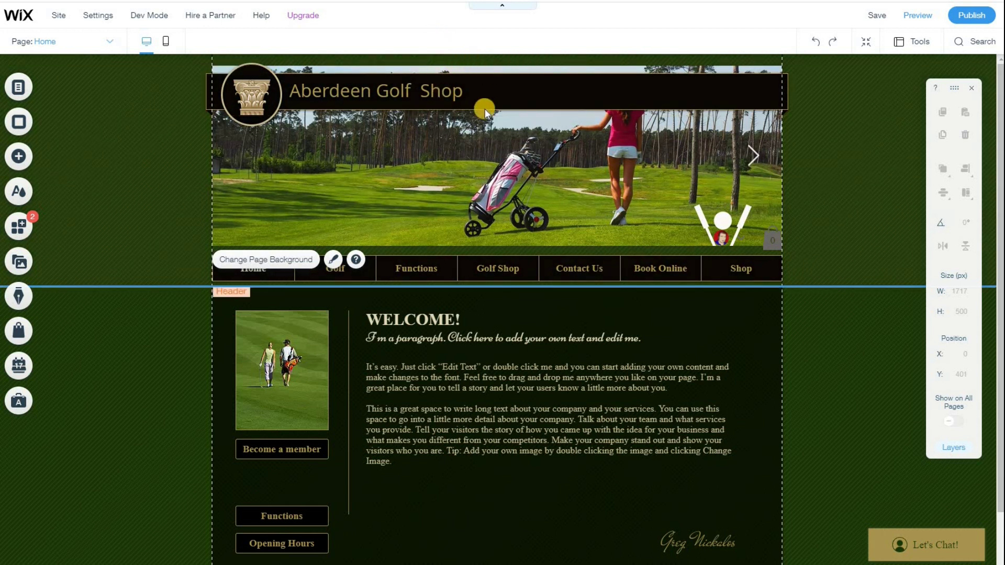
{"action": "left_click", "coordinate": [252, 95]}
{"action": "left_click", "coordinate": [273, 143]}
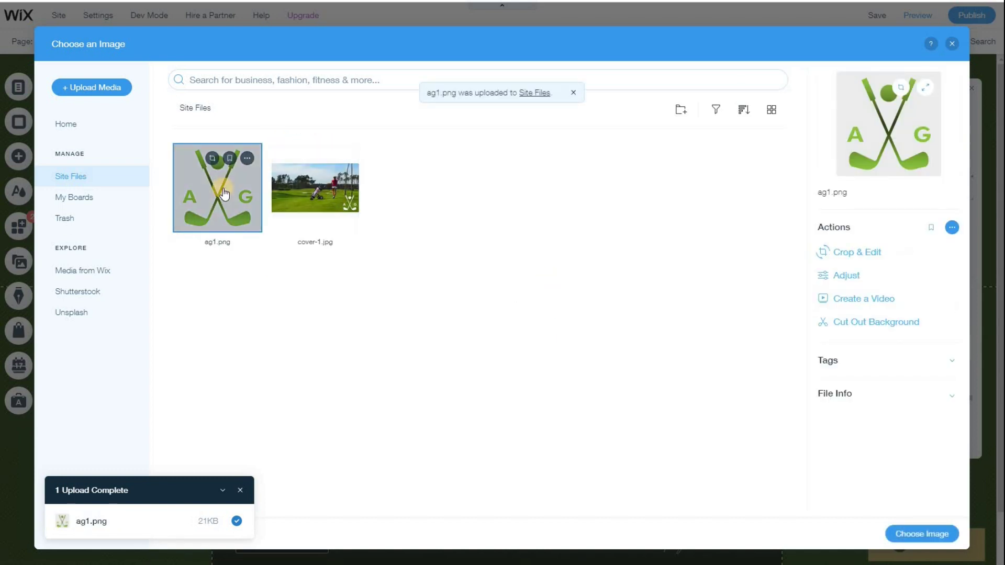
{"action": "left_click", "coordinate": [925, 533]}
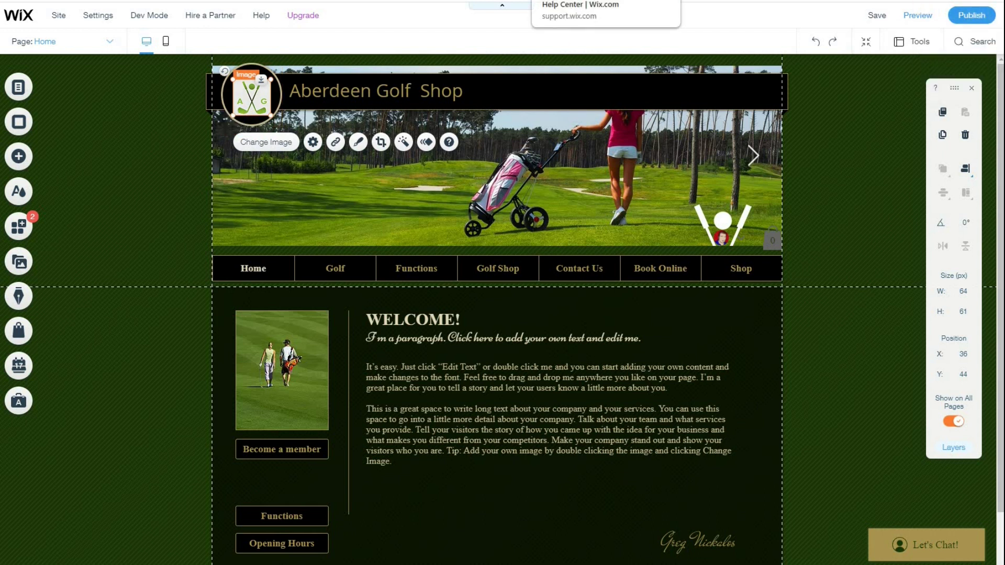
- Switch to the Wix Help Center and read the article on setting up Google My Business
{"action": "left_click", "coordinate": [554, 1]}
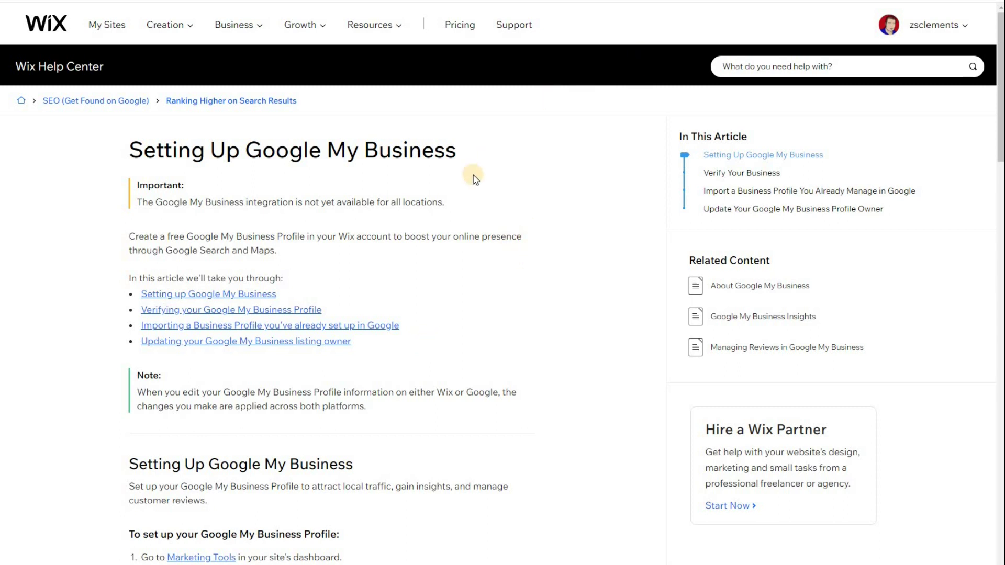
{"action": "scroll", "coordinate": [425, 355], "scroll_direction": "down", "scroll_amount": 7}
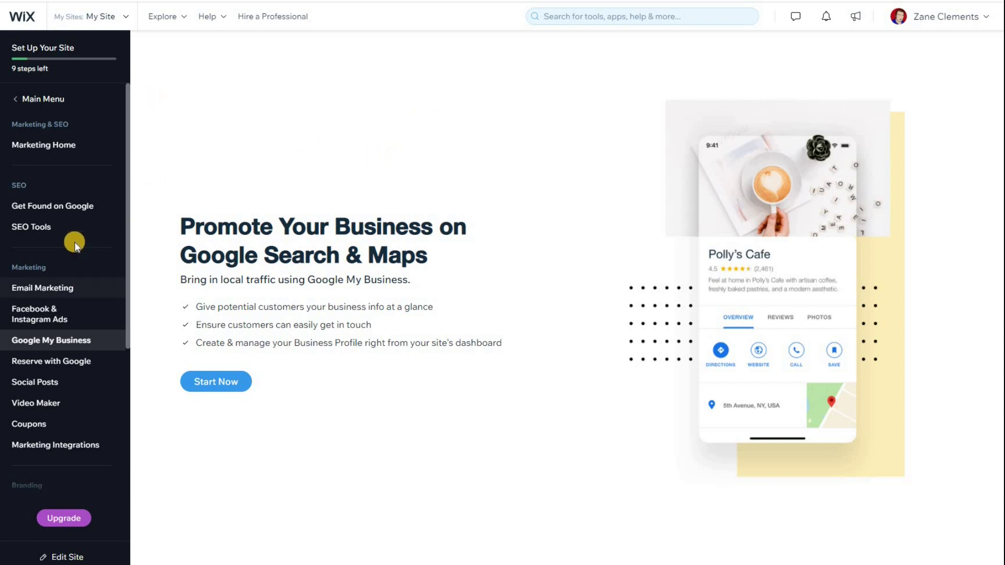
- Start the Google My Business connection in the site's dashboard and choose to get a domain for the site
{"action": "left_click", "coordinate": [74, 341]}
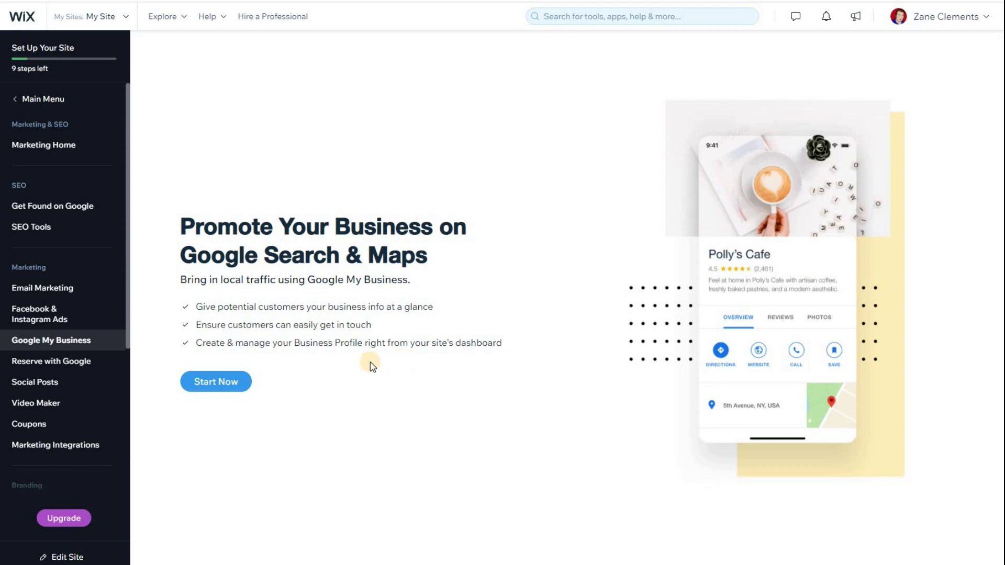
{"action": "left_click", "coordinate": [227, 382]}
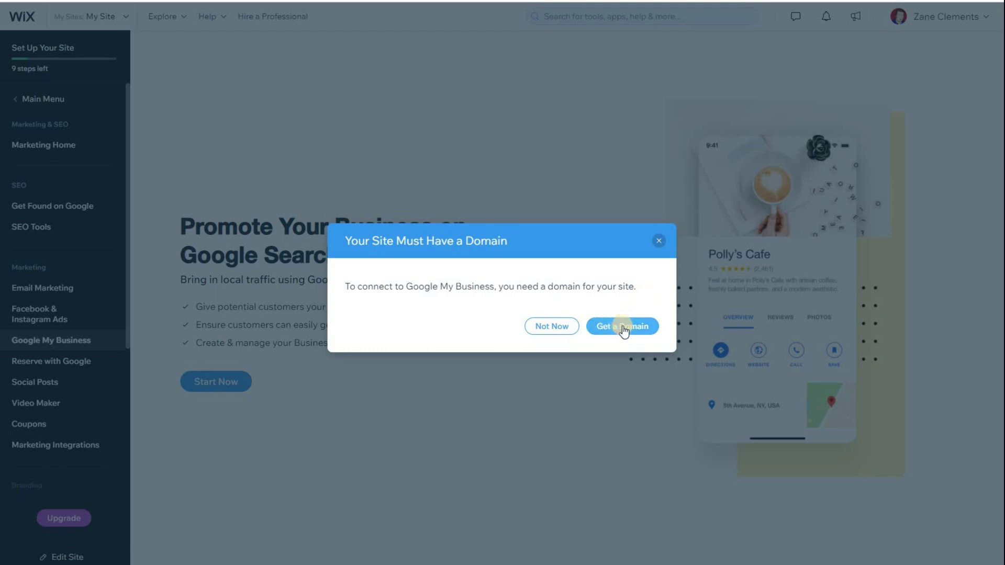
{"action": "left_click", "coordinate": [550, 327]}
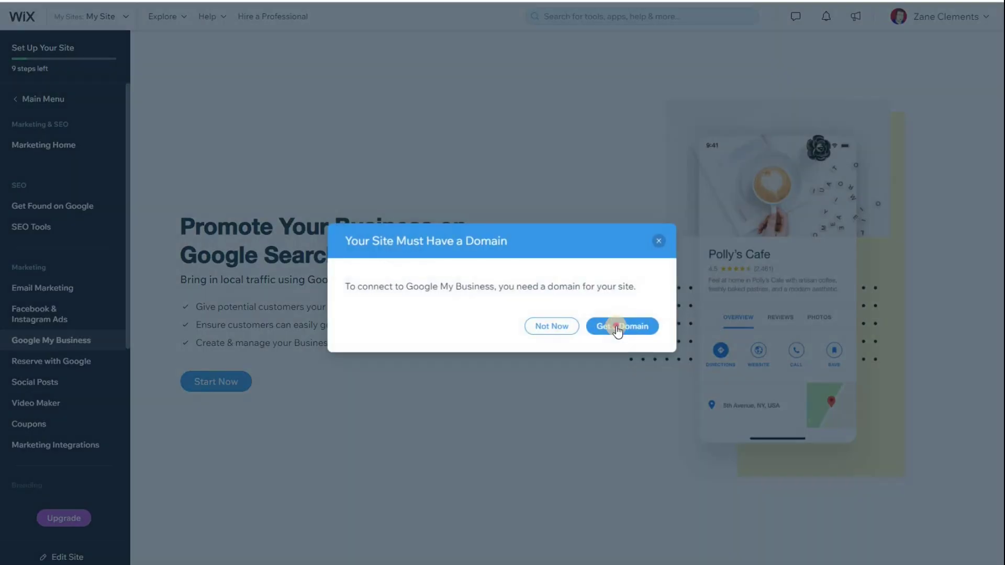
{"action": "left_click", "coordinate": [626, 327]}
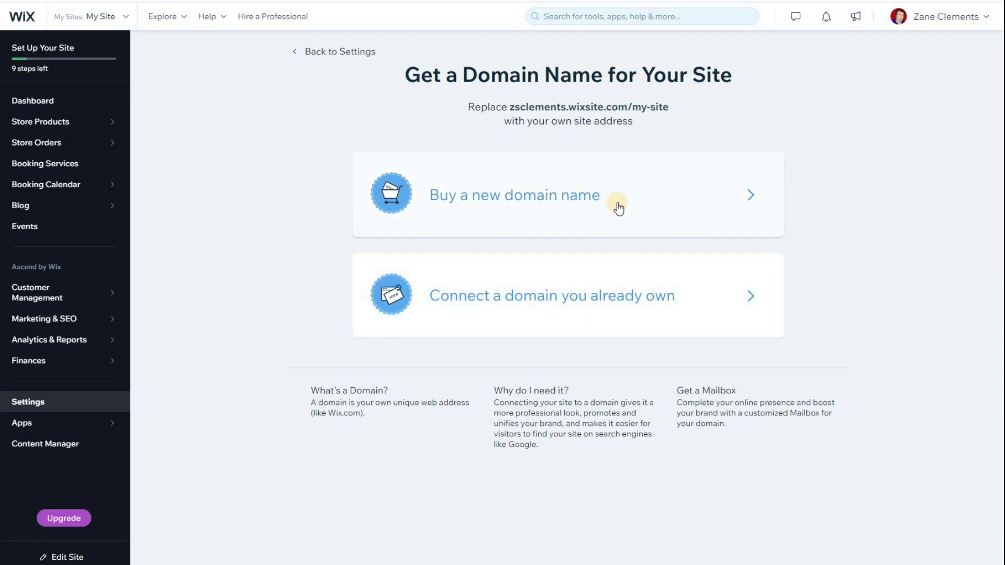
{"action": "left_click_drag", "start_coordinate": [669, 106], "coordinate": [510, 107]}
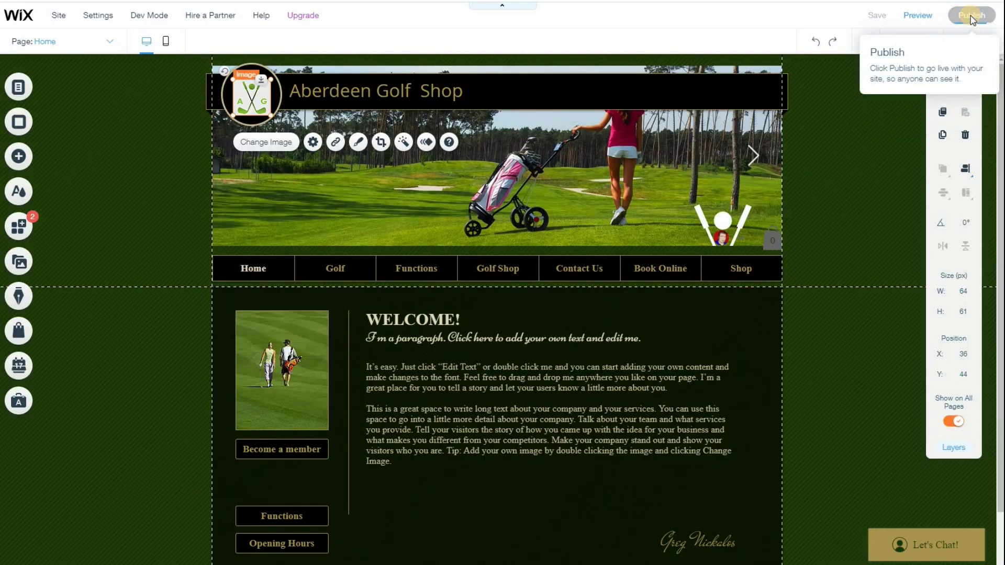
- Publish the Aberdeen Golf Shop site from the editor and view its live home page
{"action": "left_click", "coordinate": [971, 16]}
{"action": "left_click", "coordinate": [630, 259]}
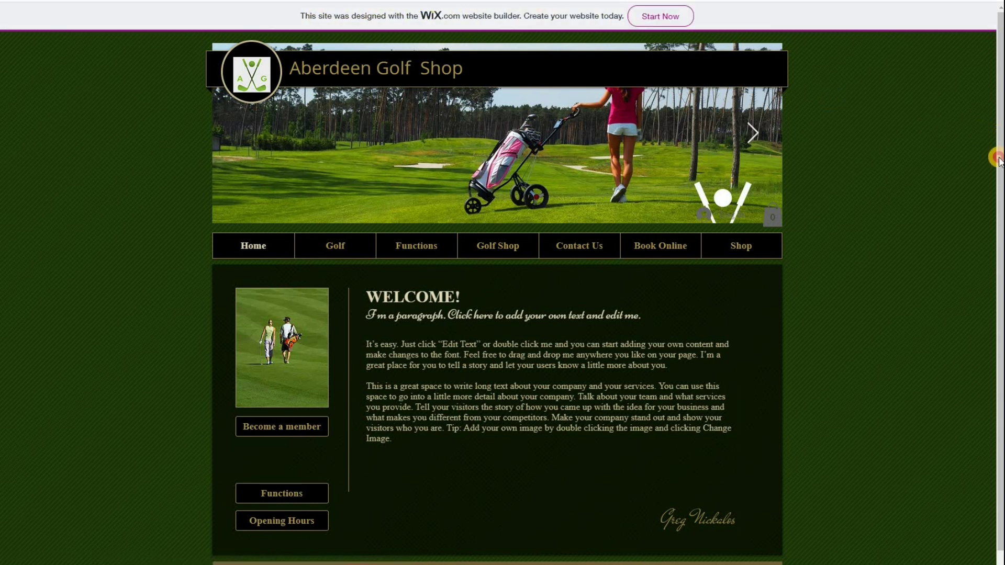
{"action": "scroll", "coordinate": [992, 282], "scroll_direction": "down", "scroll_amount": 1}
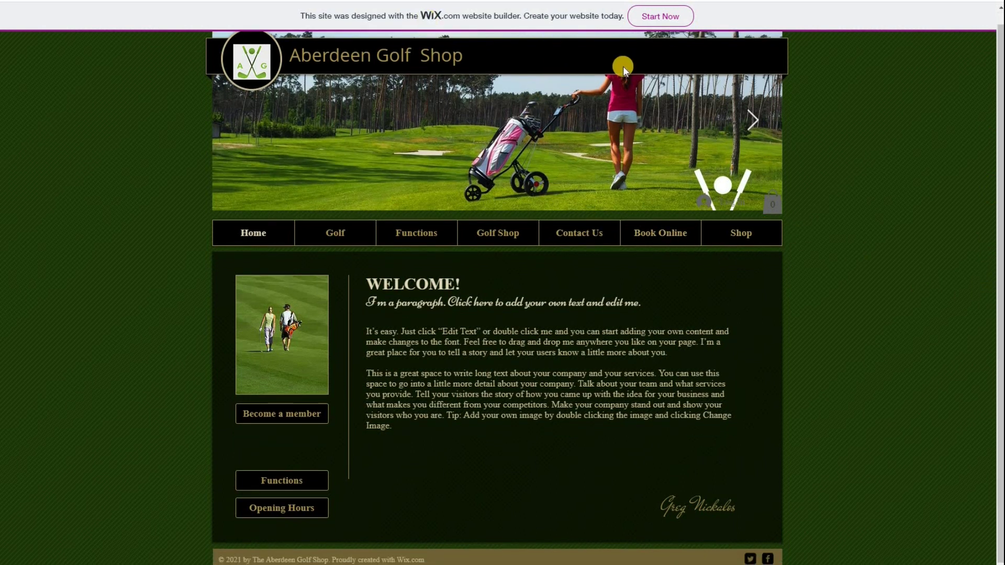
{"action": "scroll", "coordinate": [523, 157], "scroll_direction": "up", "scroll_amount": 1}
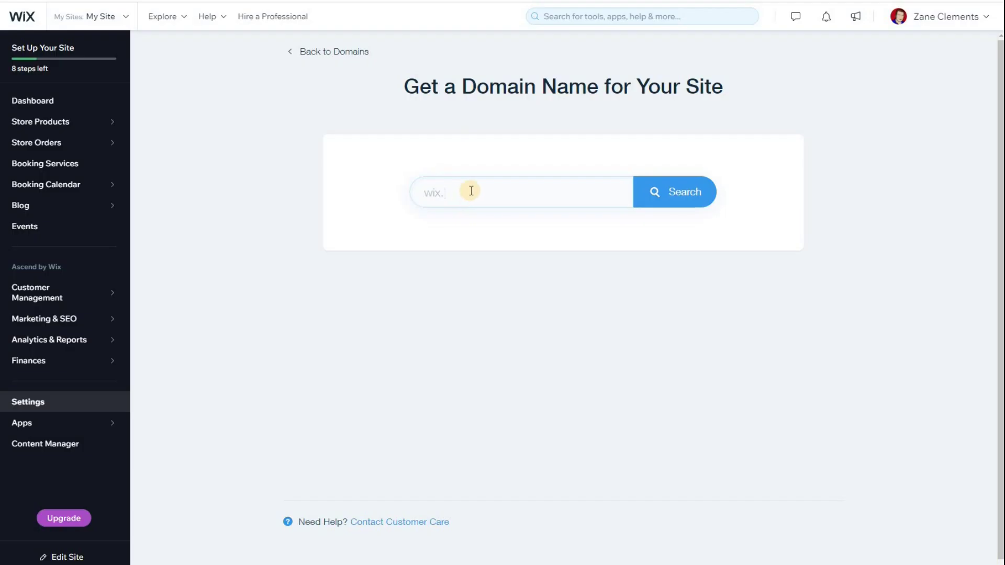
- Search for the domain name aberdeengolfshop.com for the site
{"action": "left_click", "coordinate": [468, 190]}
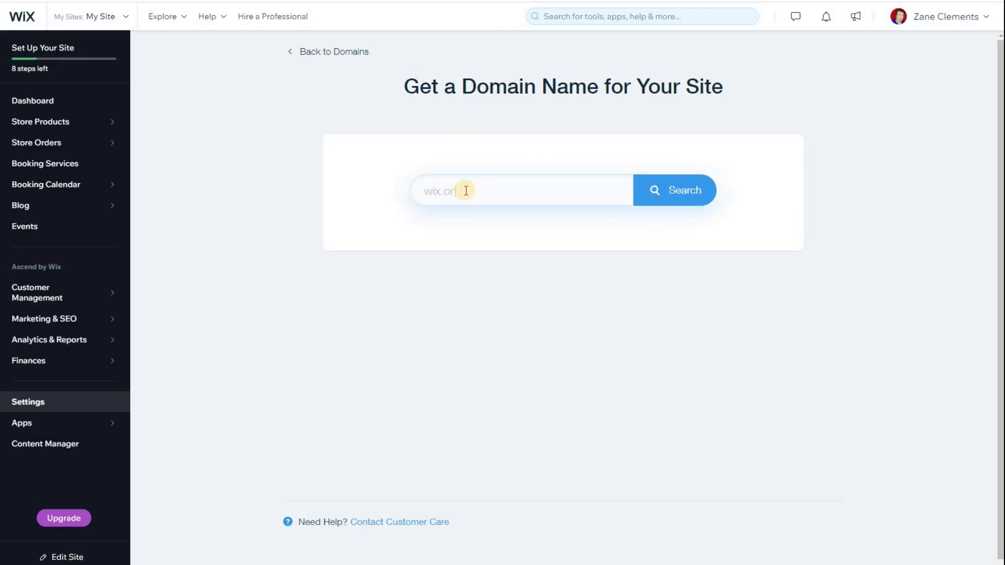
{"action": "left_click", "coordinate": [425, 190]}
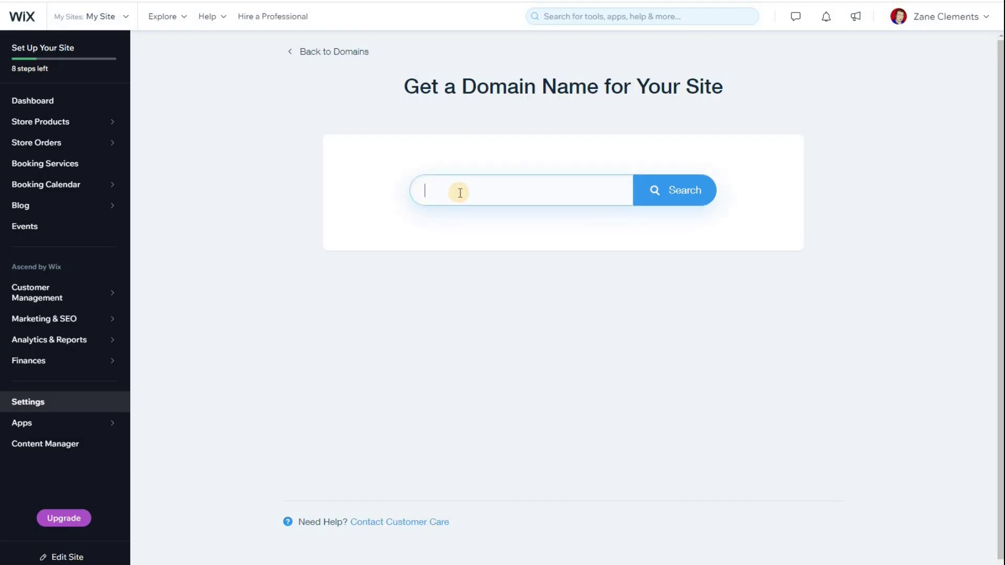
{"action": "type", "text": "aberdeengolfshop"}
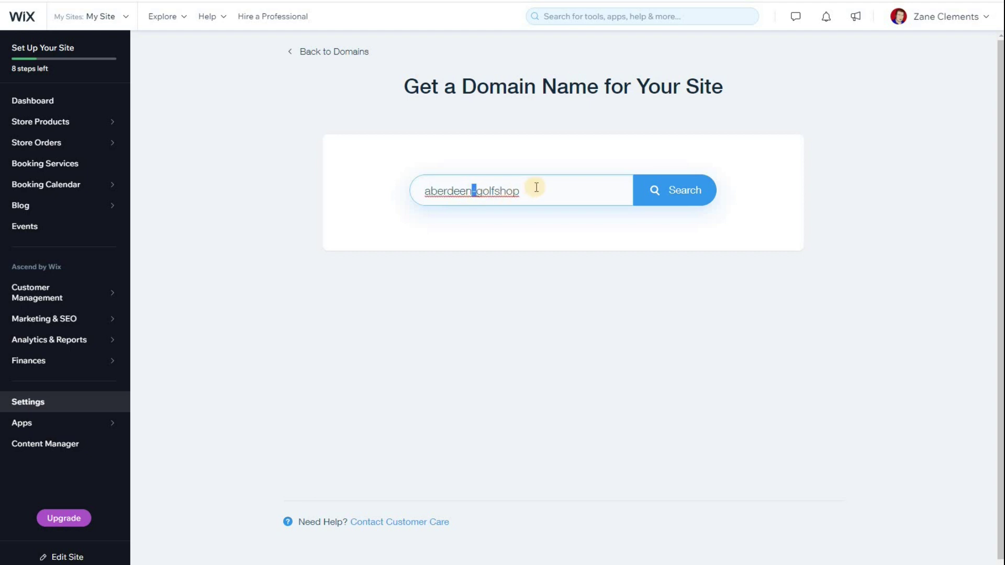
{"action": "left_click", "coordinate": [668, 191]}
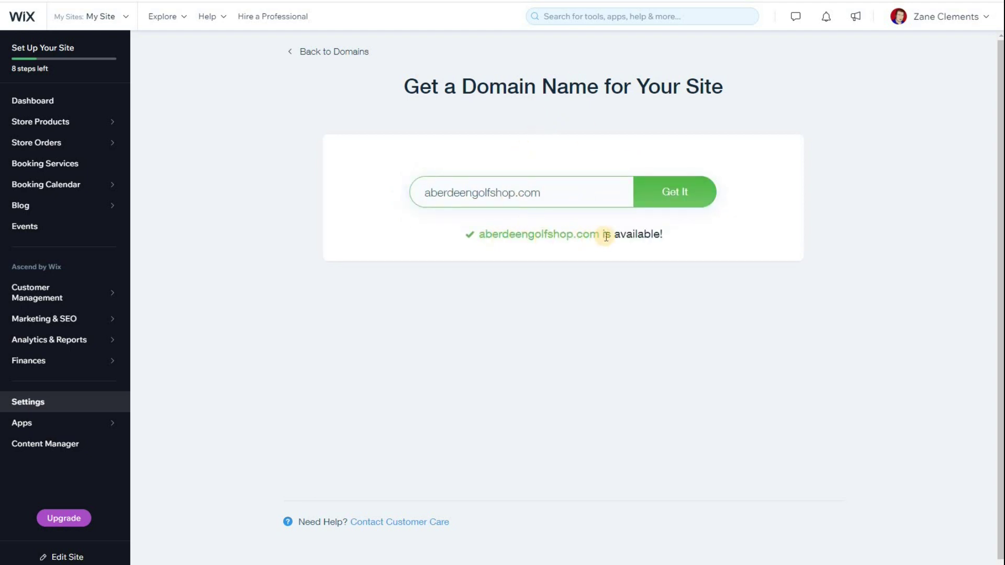
- Choose to get aberdeengolfshop.com through a premium upgrade and compare the Business & eCommerce plans
{"action": "left_click", "coordinate": [678, 197]}
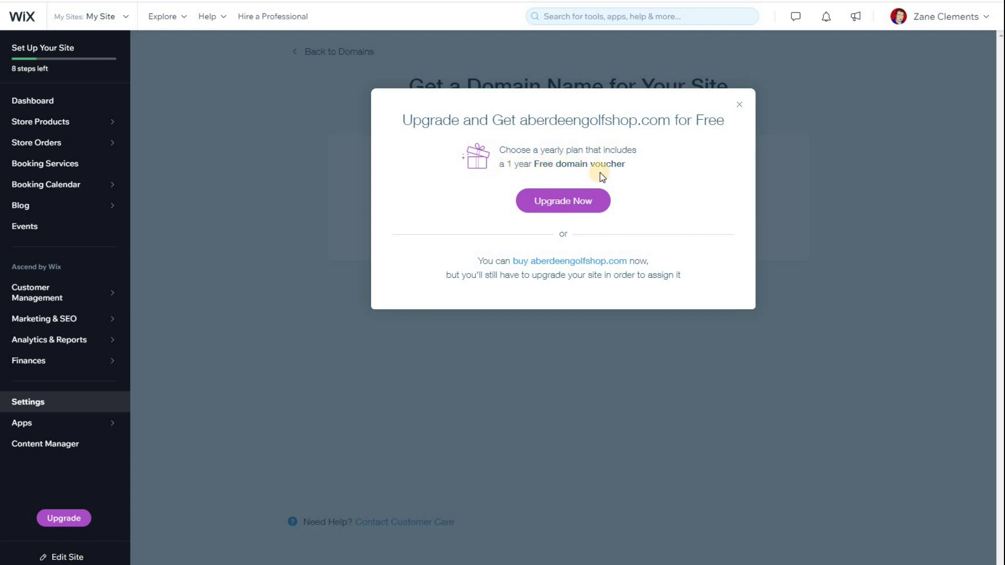
{"action": "left_click", "coordinate": [601, 193]}
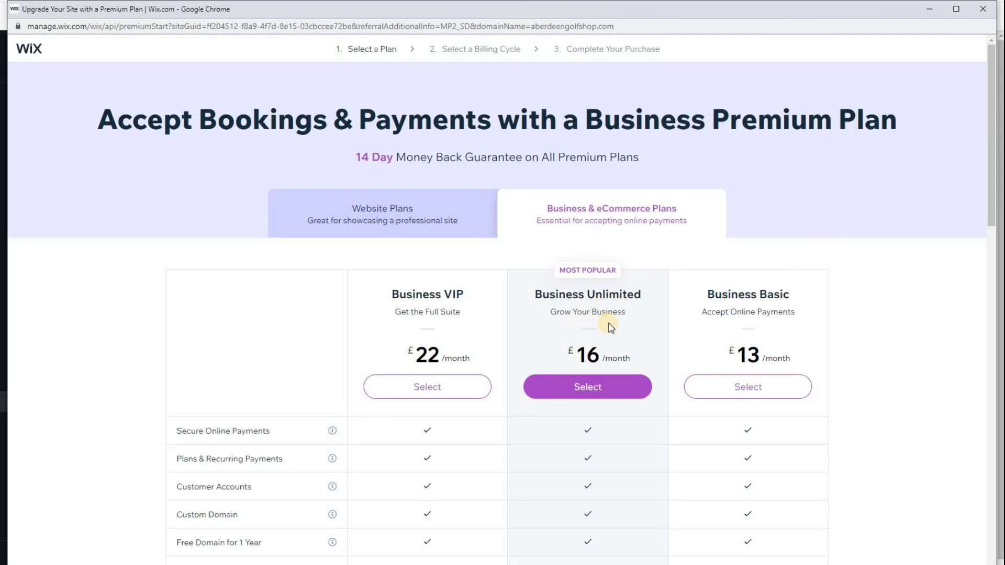
{"action": "scroll", "coordinate": [607, 320], "scroll_direction": "down", "scroll_amount": 5}
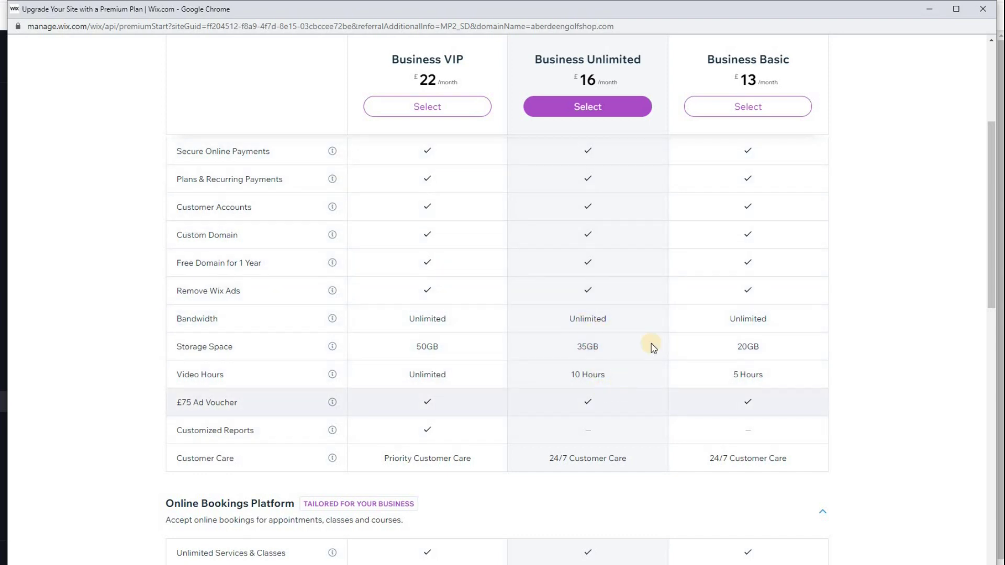
{"action": "scroll", "coordinate": [657, 334], "scroll_direction": "up", "scroll_amount": 2}
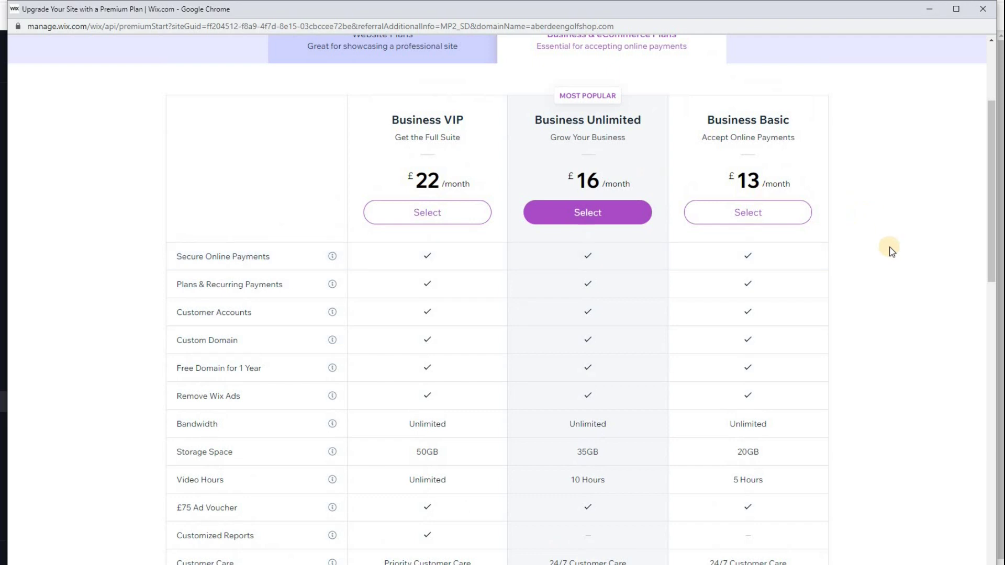
{"action": "scroll", "coordinate": [892, 252], "scroll_direction": "up", "scroll_amount": 2}
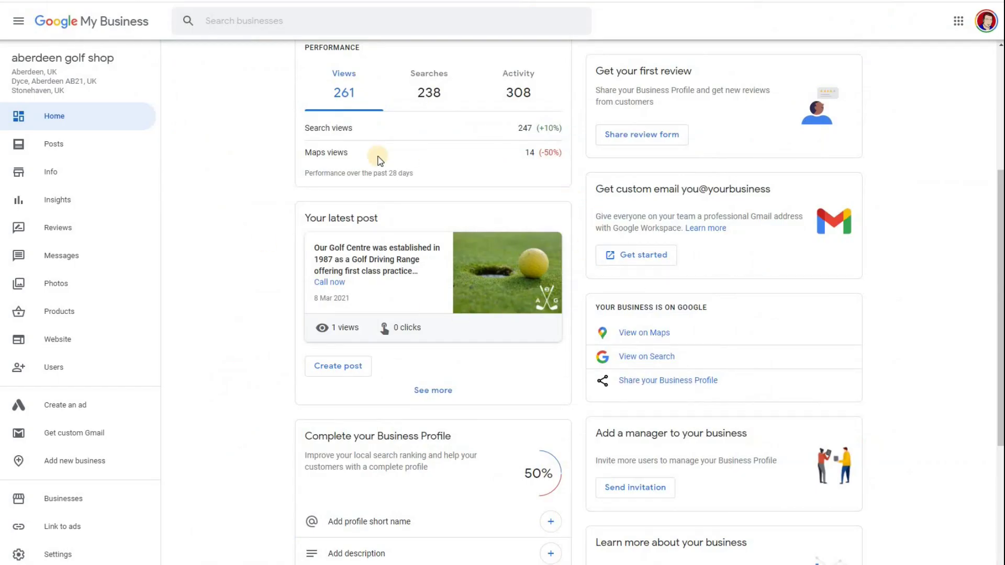
- Check the performance section on the golf shop's Google My Business home page
{"action": "scroll", "coordinate": [379, 160], "scroll_direction": "up", "scroll_amount": 4}
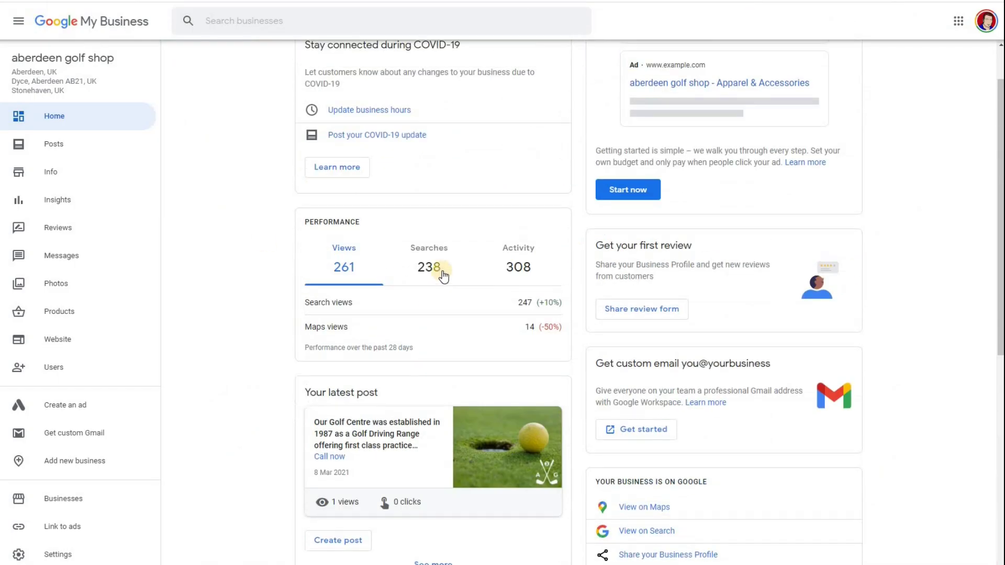